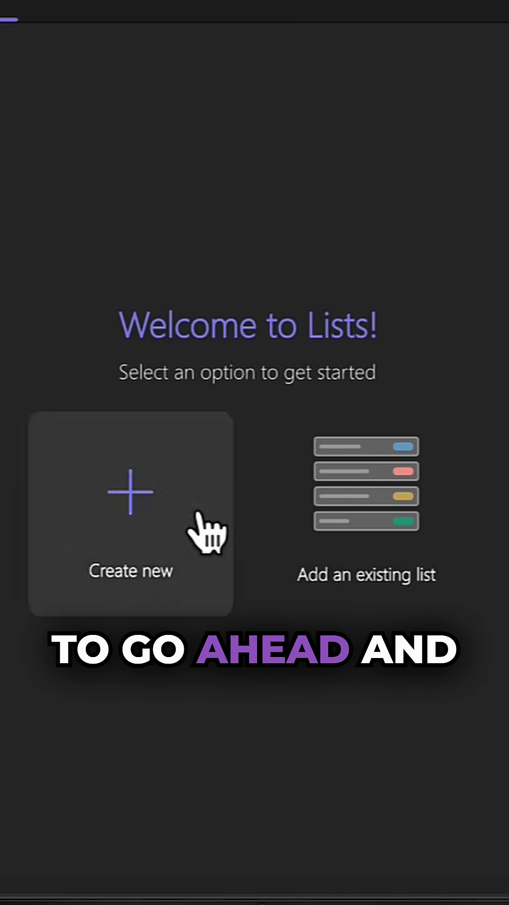
- Start a new list in the General channel's Lists tab to show the From Microsoft templates
{"action": "left_click", "coordinate": [207, 531]}
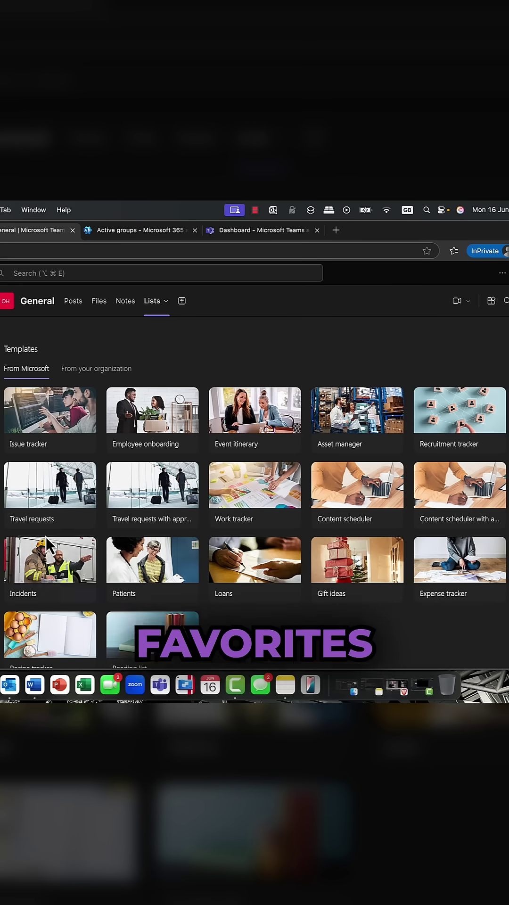
{"action": "mouse_move", "coordinate": [91, 495]}
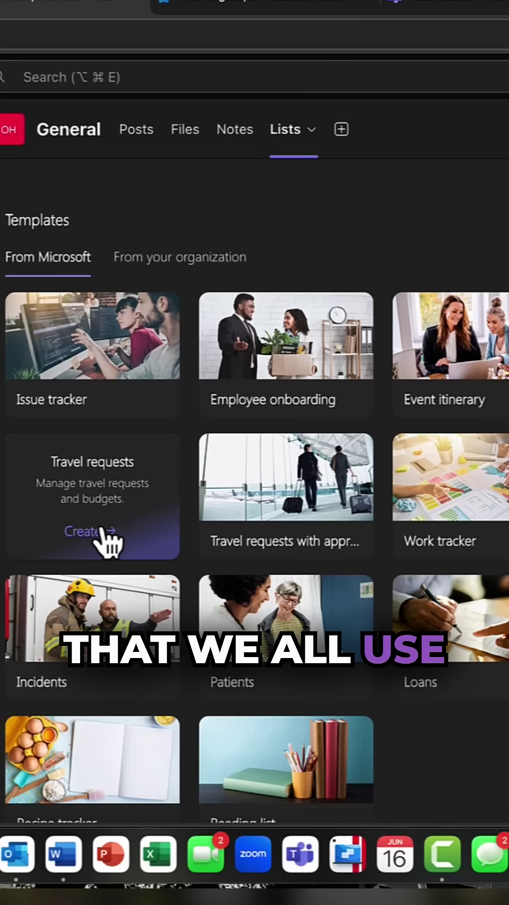
- Create a list from the Travel requests template, keeping its default name
{"action": "left_click", "coordinate": [91, 531]}
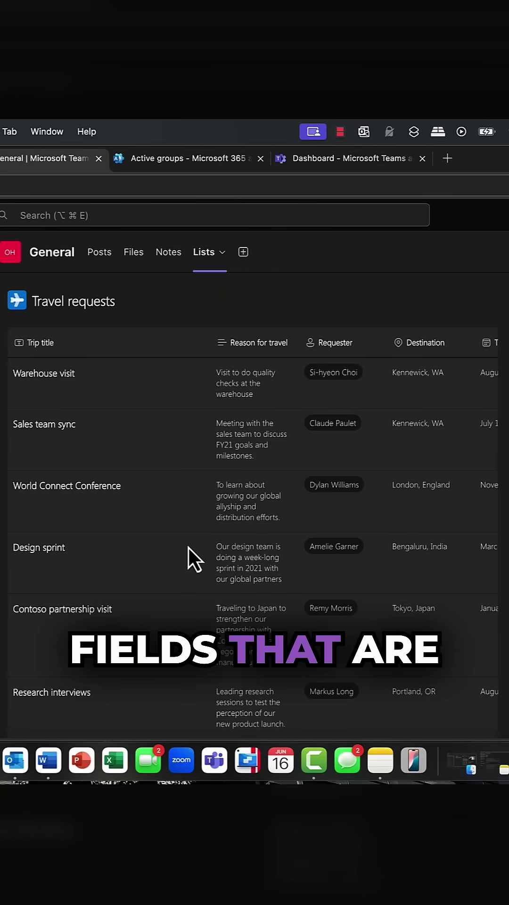
{"action": "scroll", "coordinate": [187, 535], "scroll_direction": "up", "scroll_amount": 2}
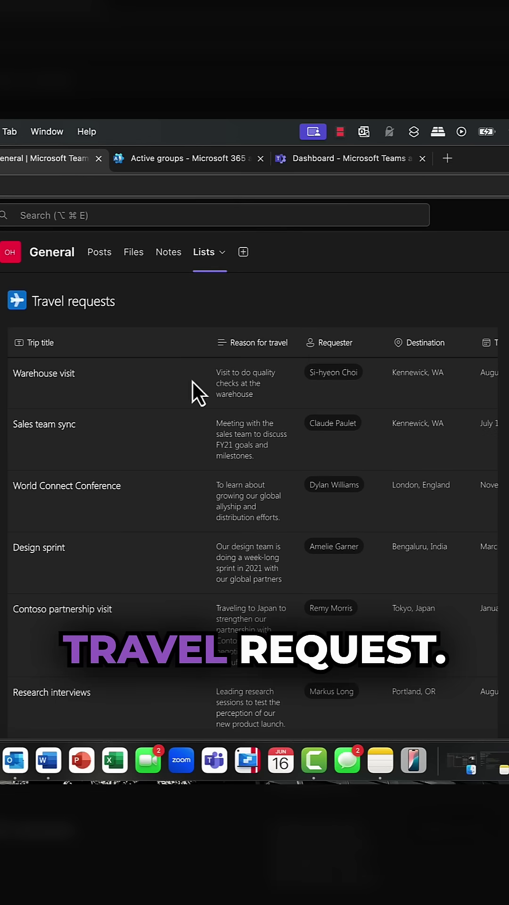
{"action": "scroll", "coordinate": [138, 419], "scroll_direction": "down", "scroll_amount": 2}
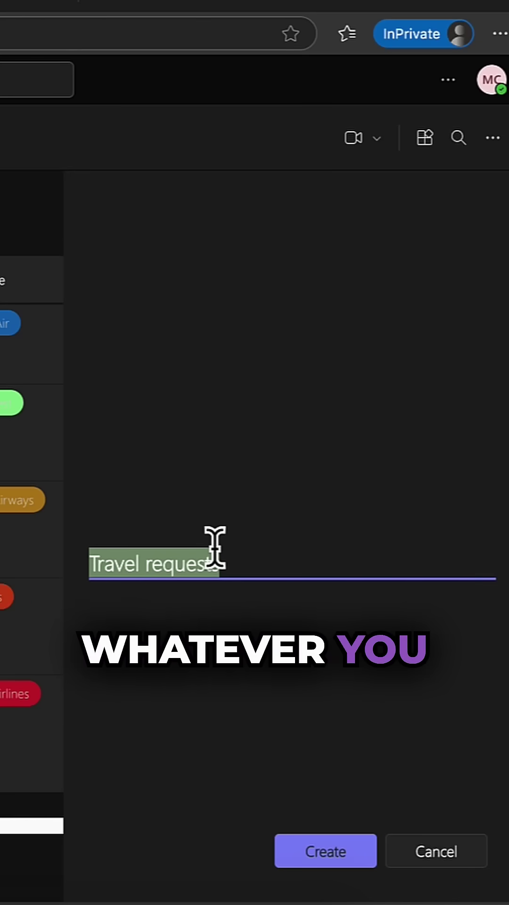
{"action": "left_click", "coordinate": [325, 851]}
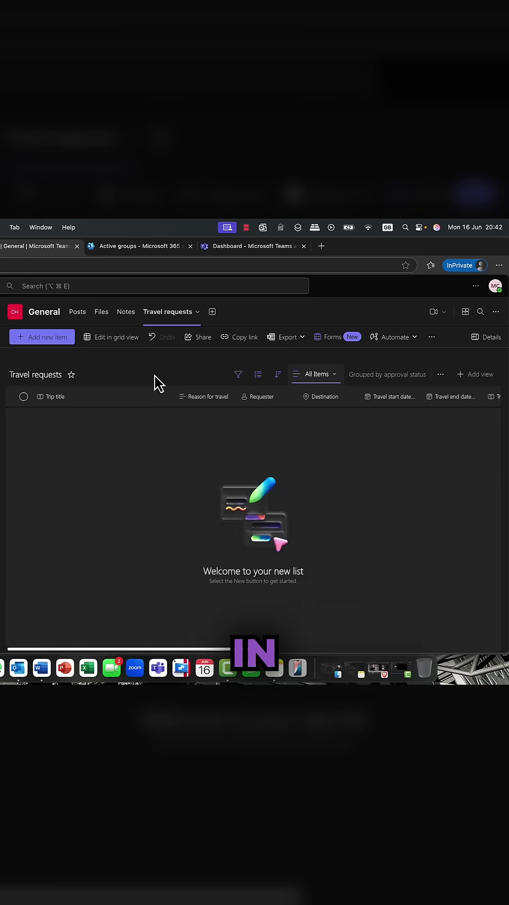
- Add a new travel request with reason 'holiday' and start entering requester Adele Vance
{"action": "left_click", "coordinate": [45, 339]}
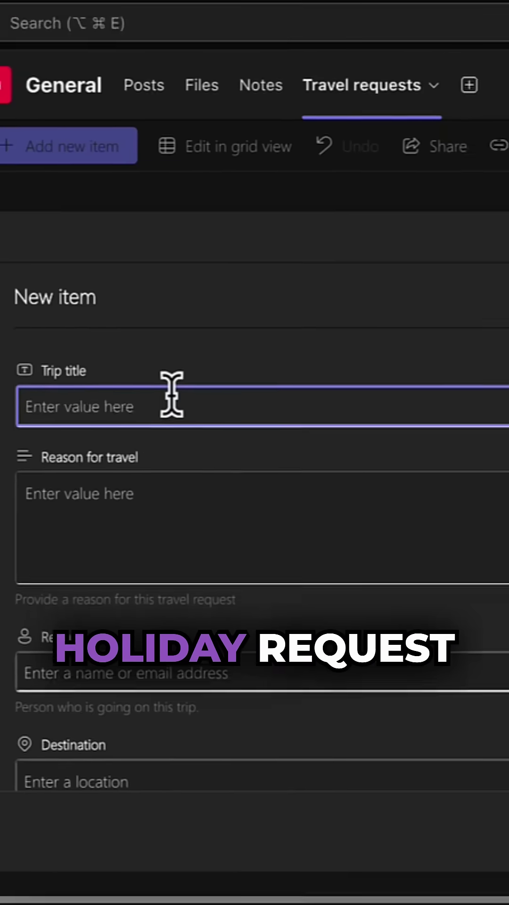
{"action": "type", "text": "Holiday request from adelle"}
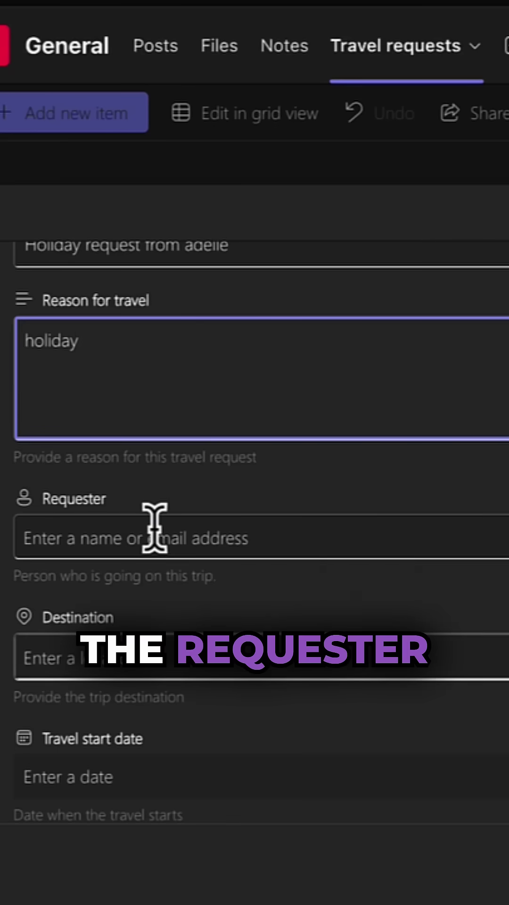
{"action": "left_click", "coordinate": [155, 528]}
{"action": "type", "text": "adel"}
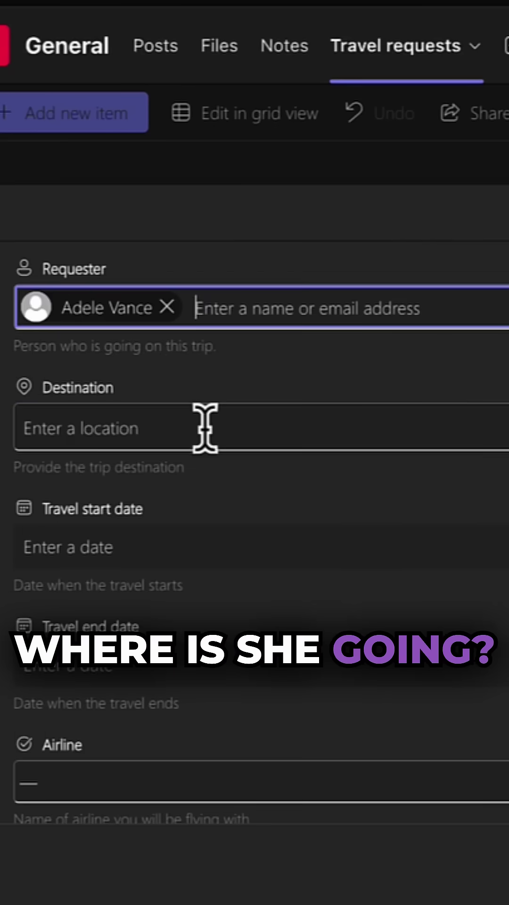
- Set destination London City Airport, dates June 20–29 2025, and save the request
{"action": "left_click", "coordinate": [205, 428]}
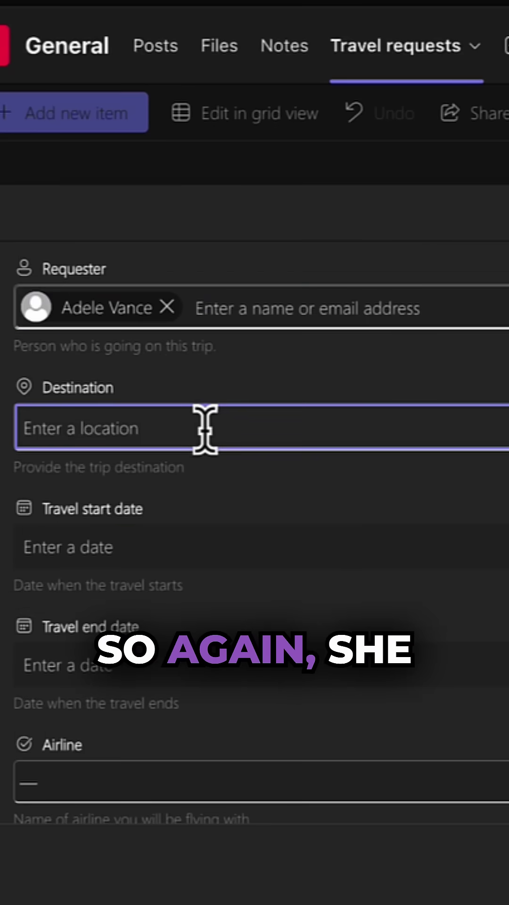
{"action": "type", "text": "London"}
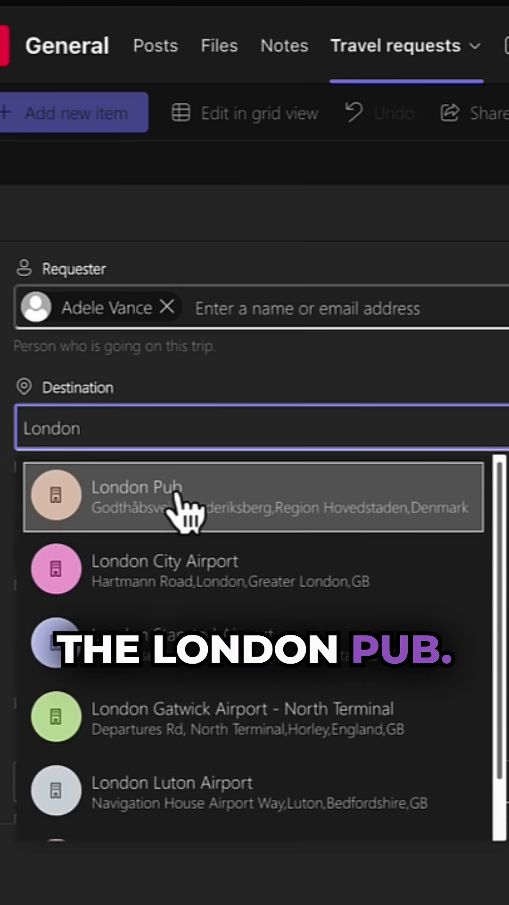
{"action": "left_click", "coordinate": [206, 562]}
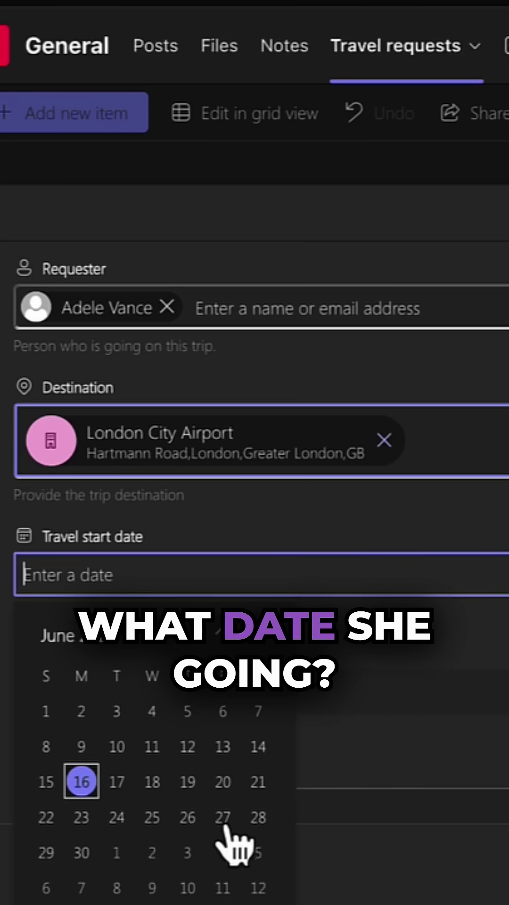
{"action": "left_click", "coordinate": [222, 784]}
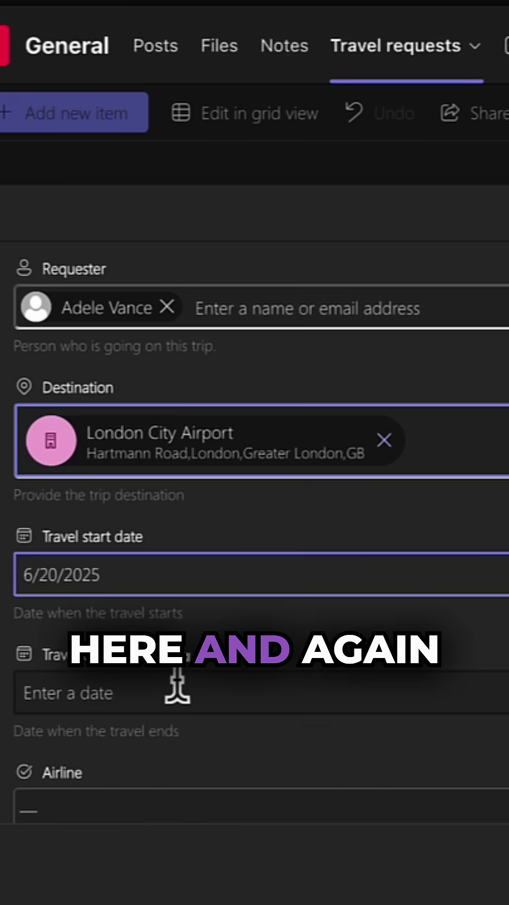
{"action": "left_click", "coordinate": [177, 693]}
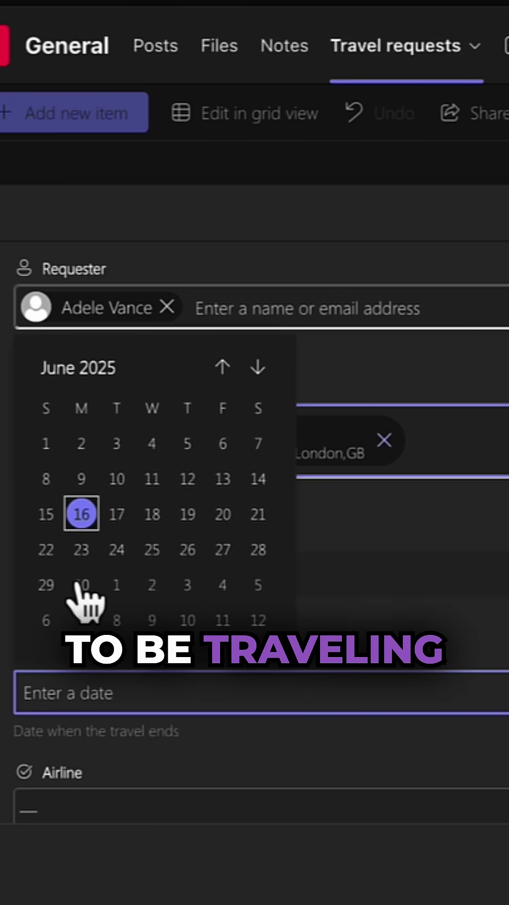
{"action": "left_click", "coordinate": [46, 586]}
{"action": "scroll", "coordinate": [283, 827], "scroll_direction": "down", "scroll_amount": 1}
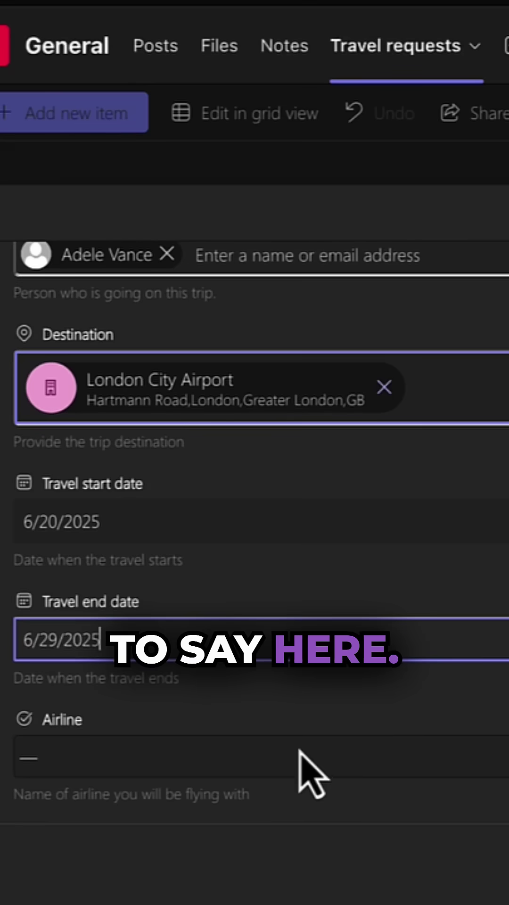
{"action": "left_click", "coordinate": [298, 764]}
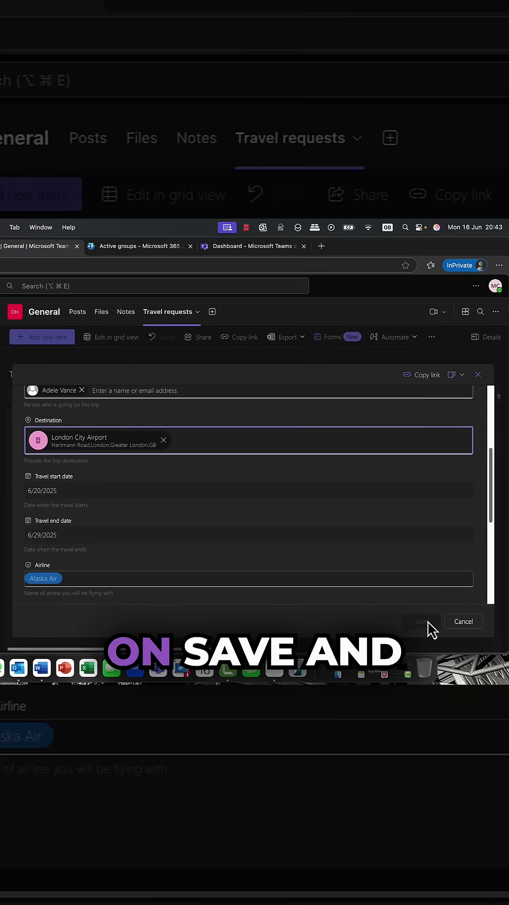
{"action": "left_click", "coordinate": [423, 622]}
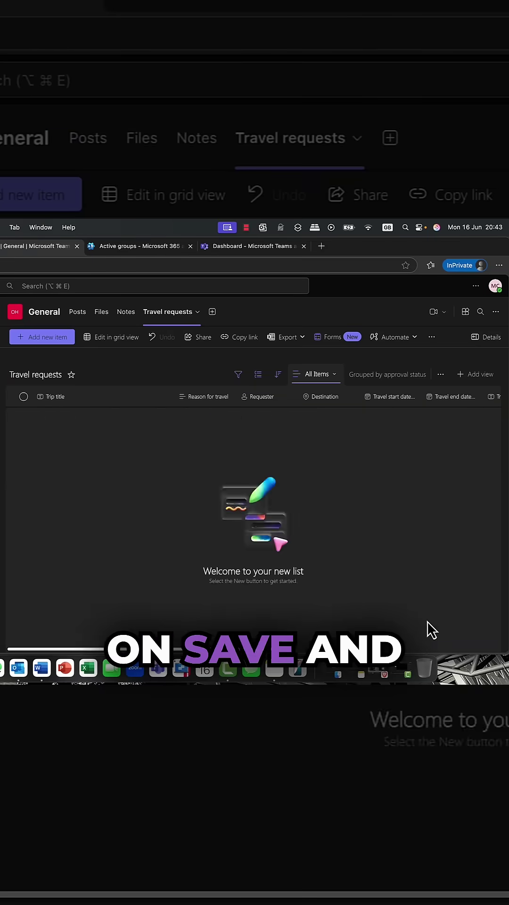